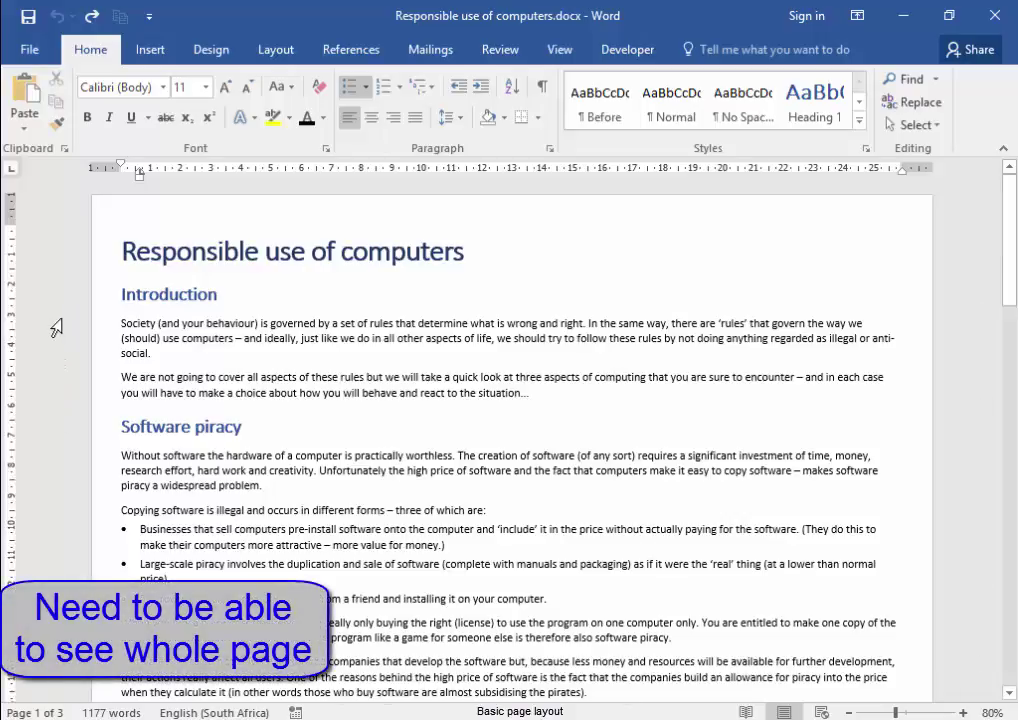
- Set the zoom to Whole page so the full first page fits on screen
left_click(557, 52)
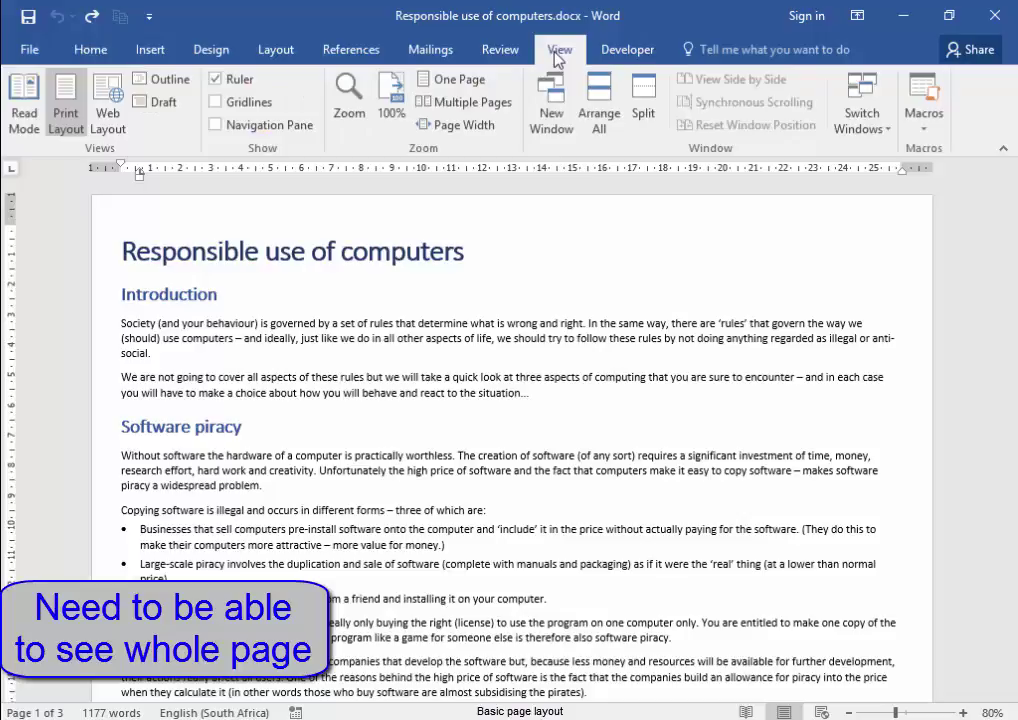
left_click(349, 100)
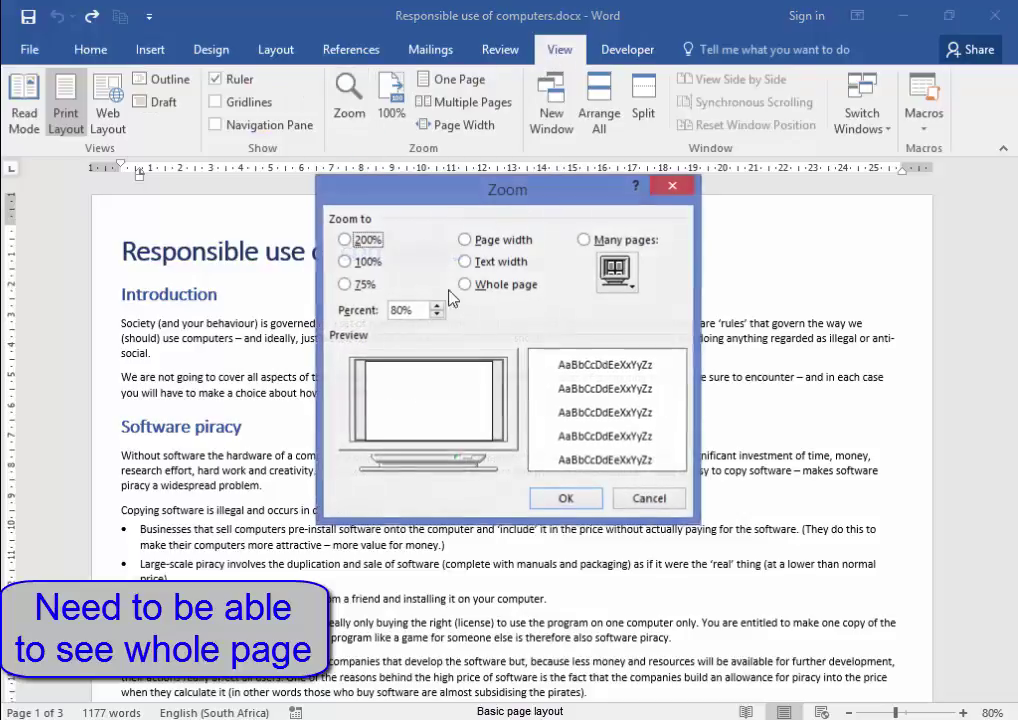
left_click(490, 286)
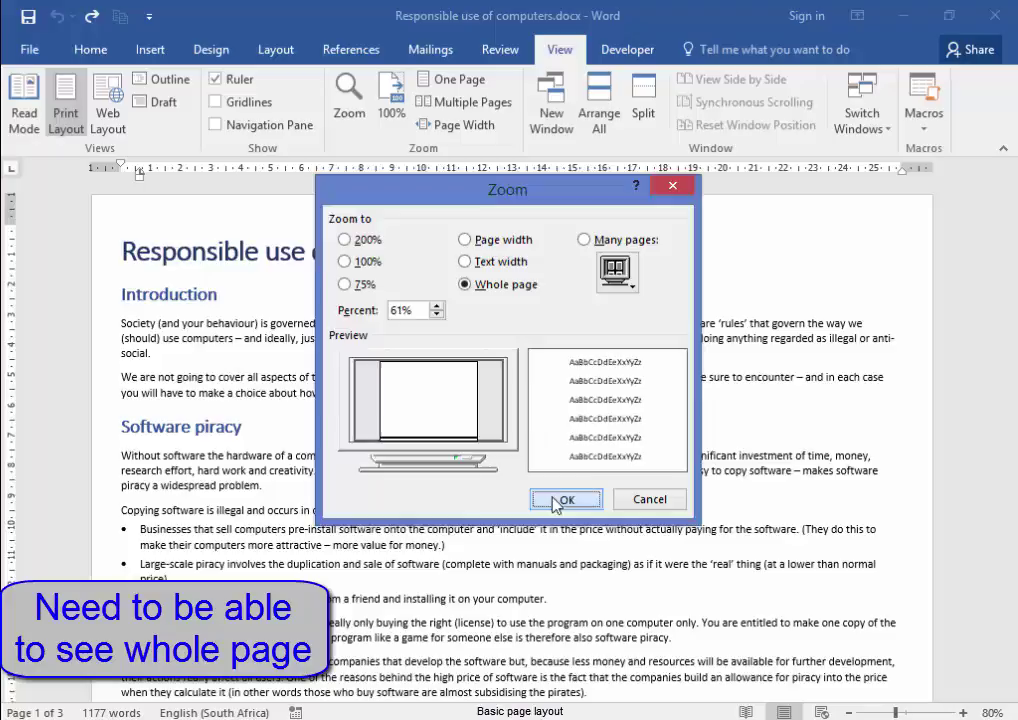
left_click(550, 499)
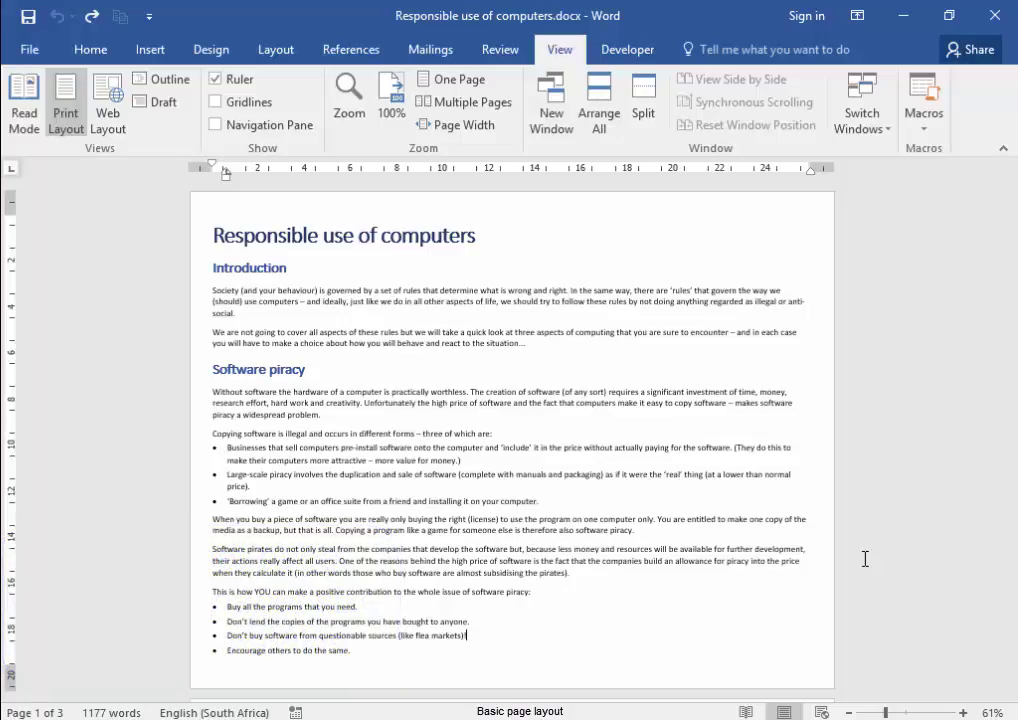
- Set the pages to portrait orientation, A4 paper size and Normal margins
left_click(284, 55)
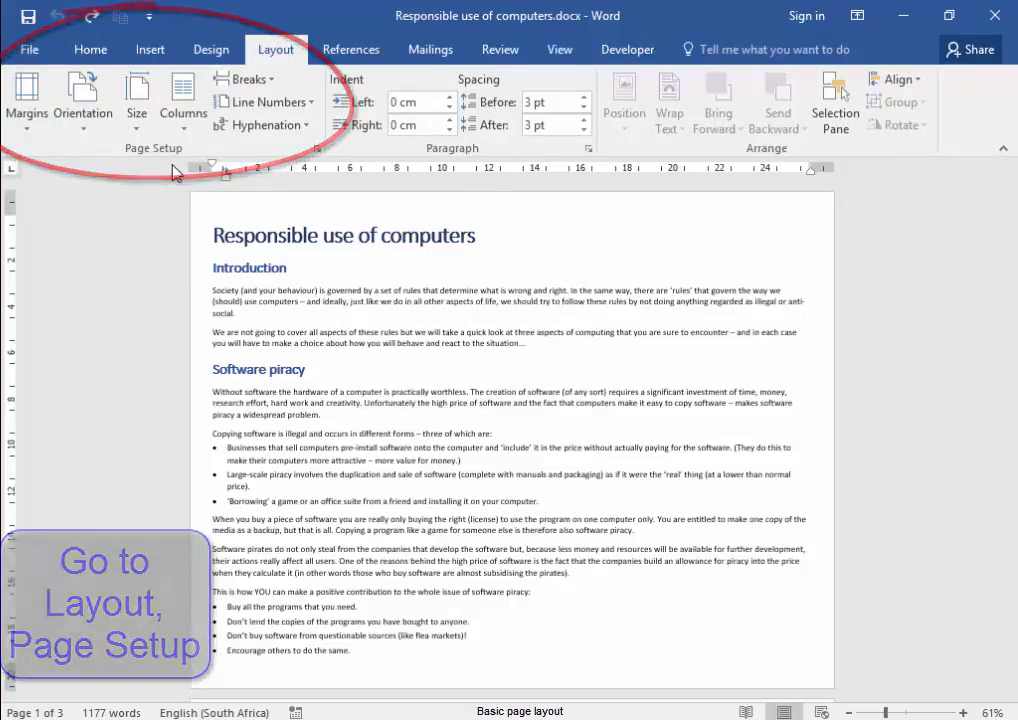
left_click(92, 133)
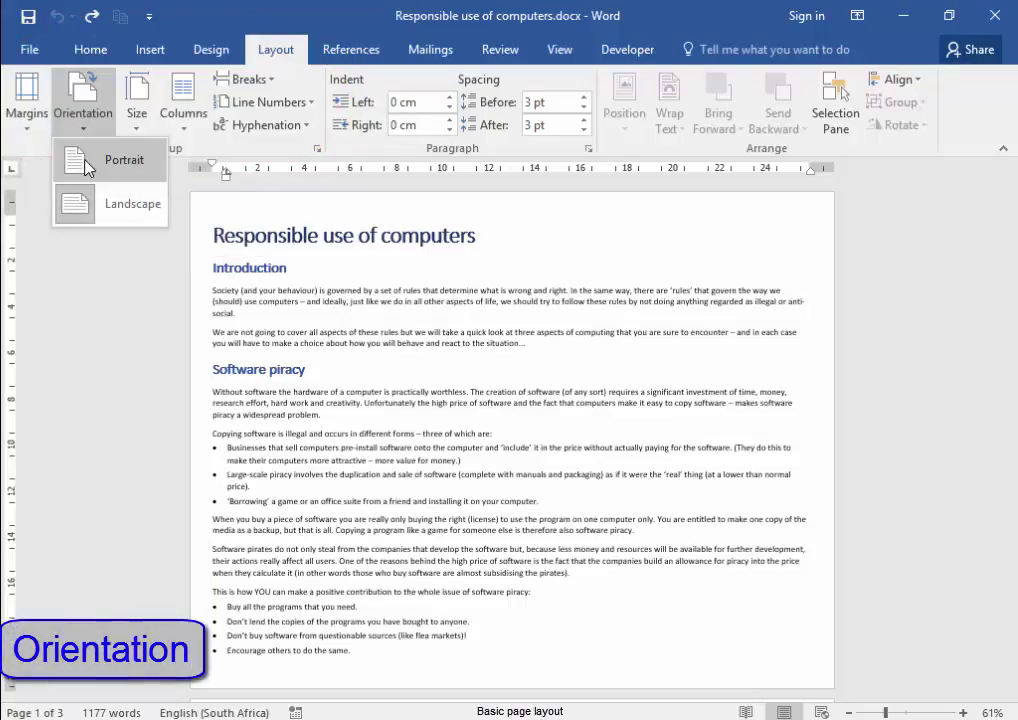
left_click(88, 163)
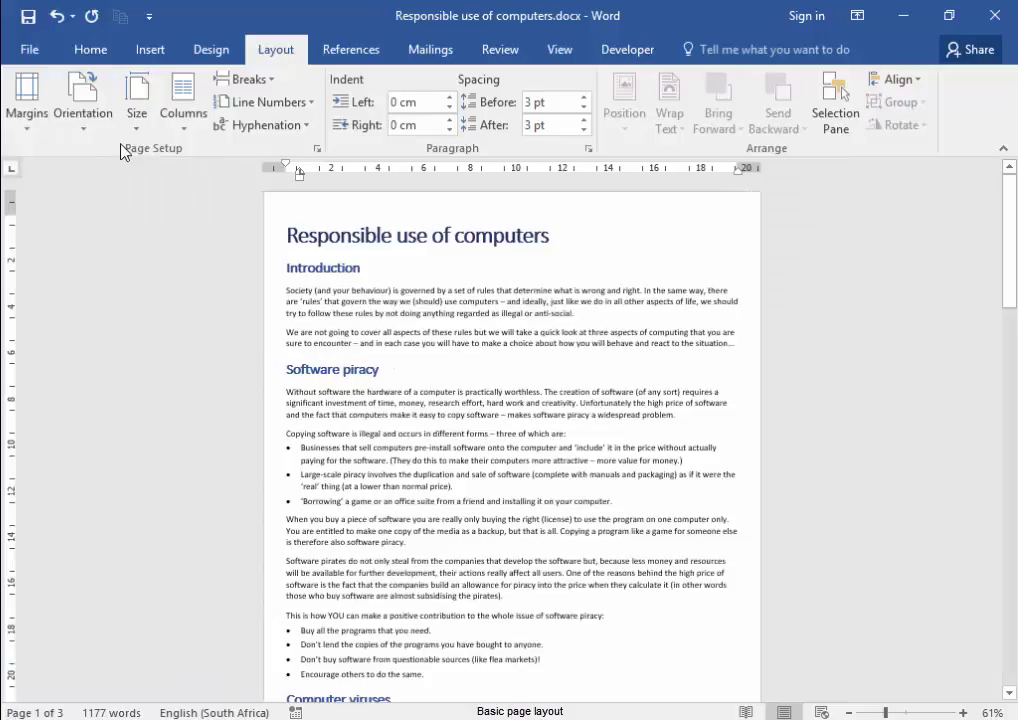
left_click(136, 108)
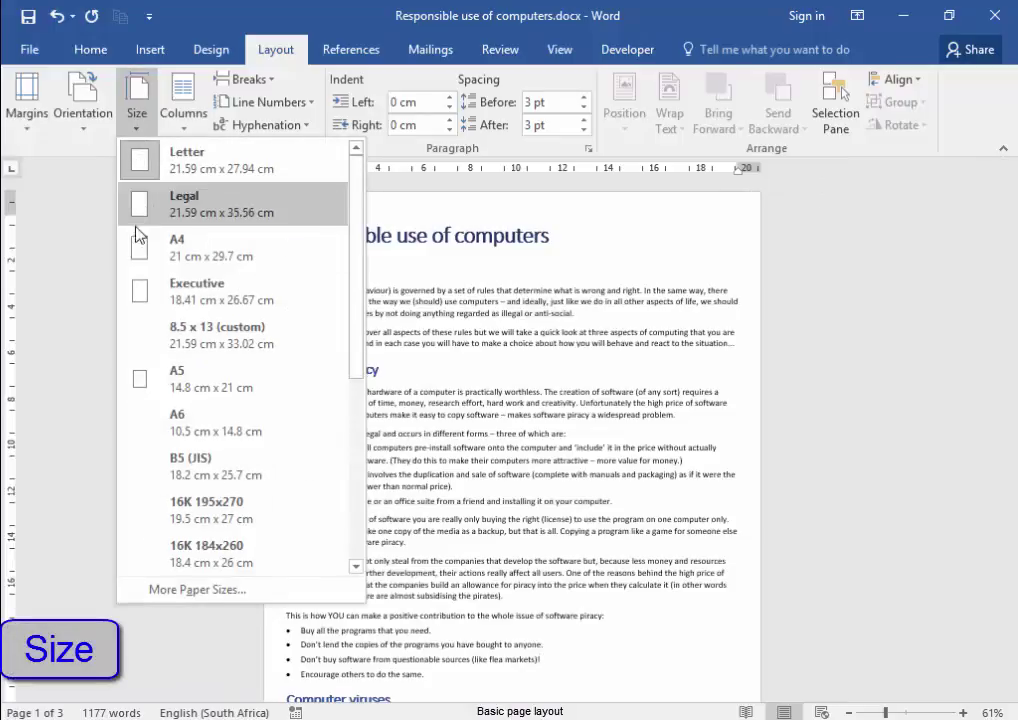
left_click(138, 254)
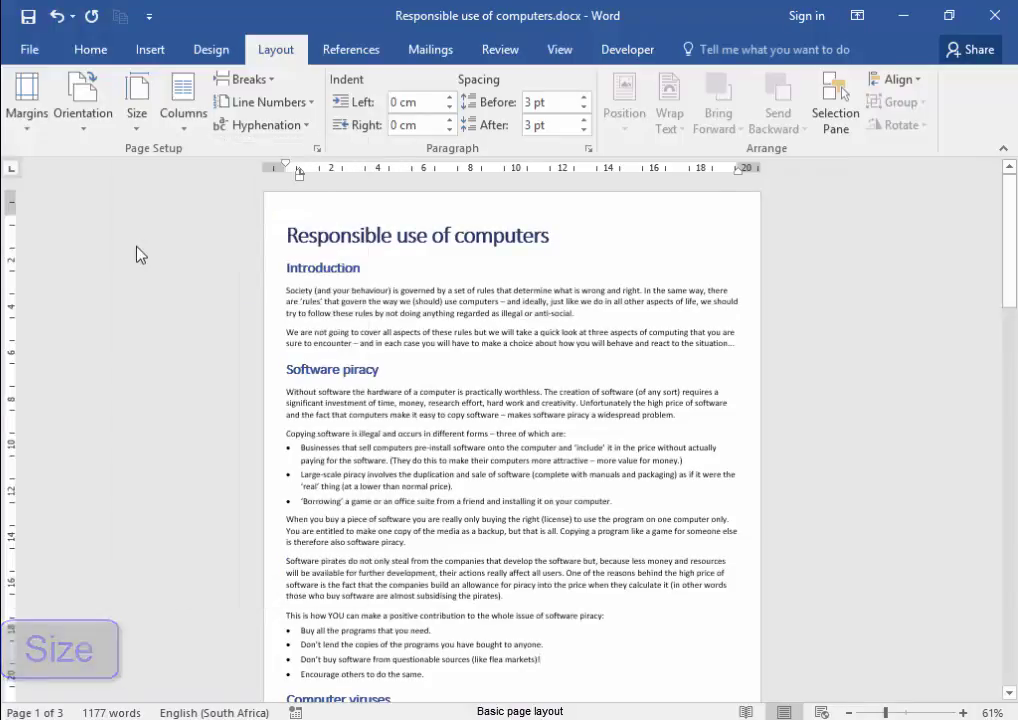
left_click(23, 125)
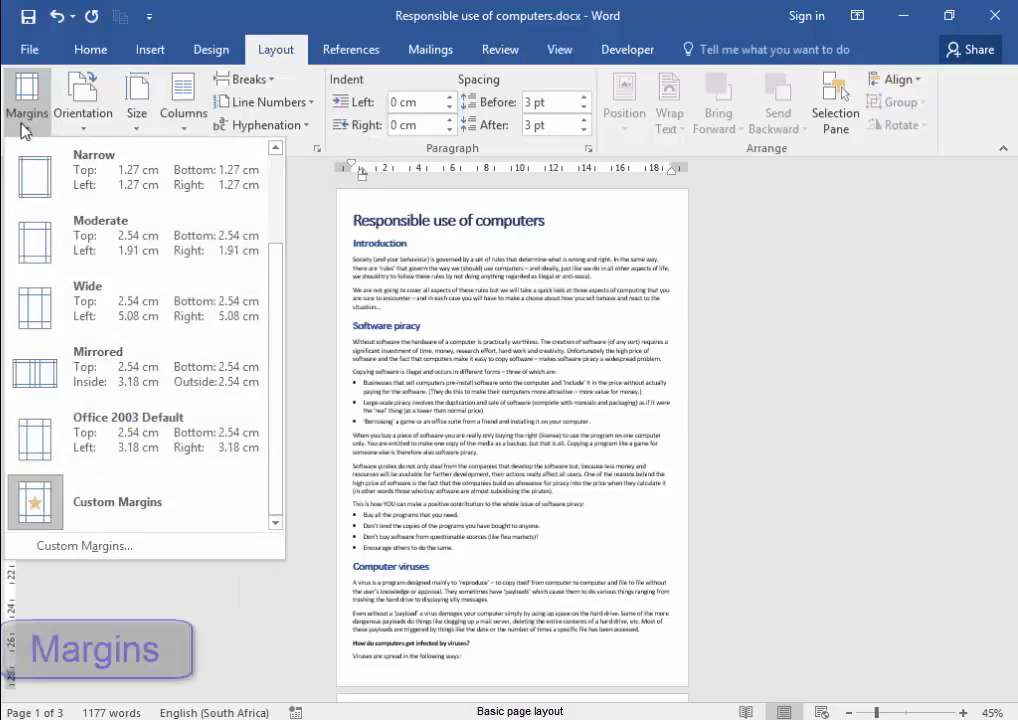
left_click_drag(277, 311, 270, 227)
left_click(221, 253)
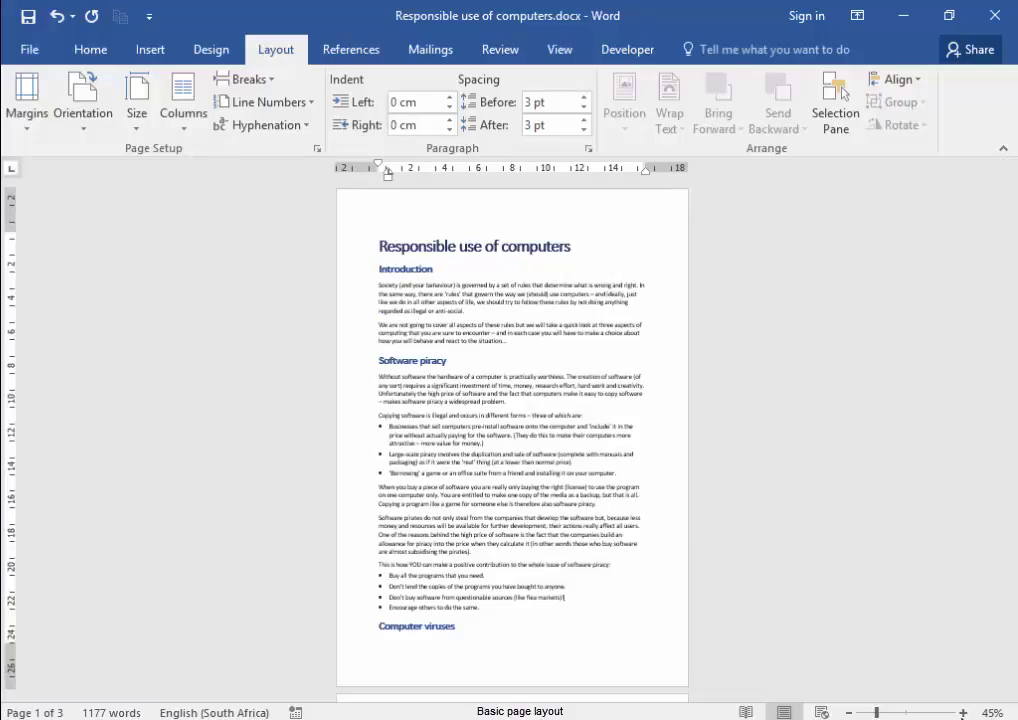
- Scroll to the Computer viruses heading stranded at the bottom of page 1
scroll(935, 615, "up", 5)
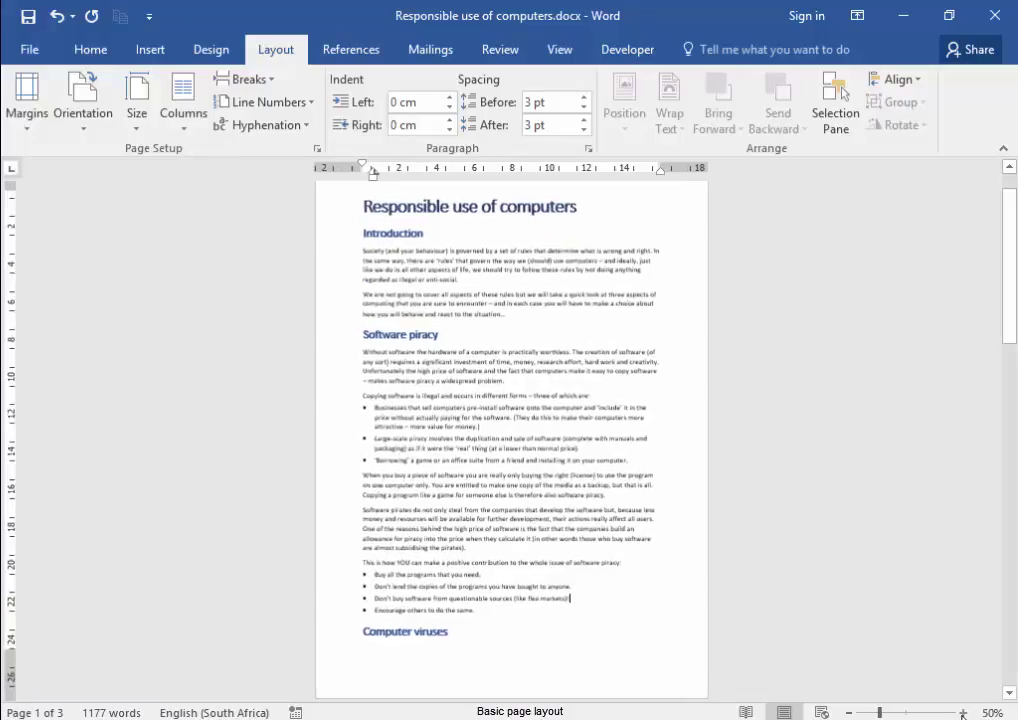
scroll(935, 615, "down", 5)
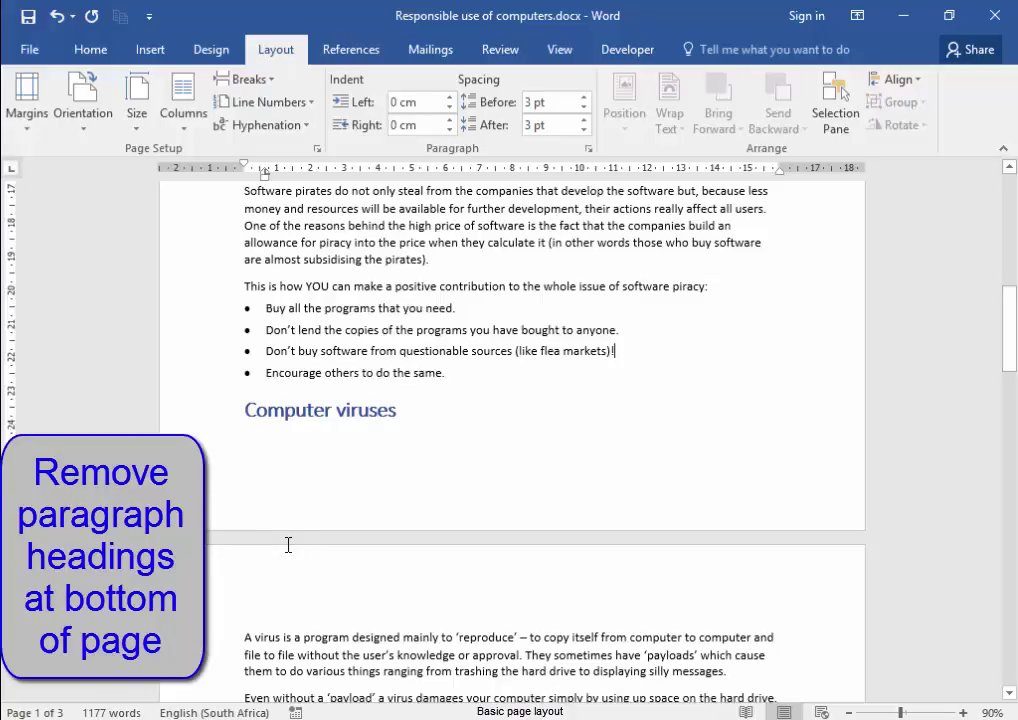
- Insert a page break before the Computer viruses heading with Ctrl+Enter
left_click(243, 410)
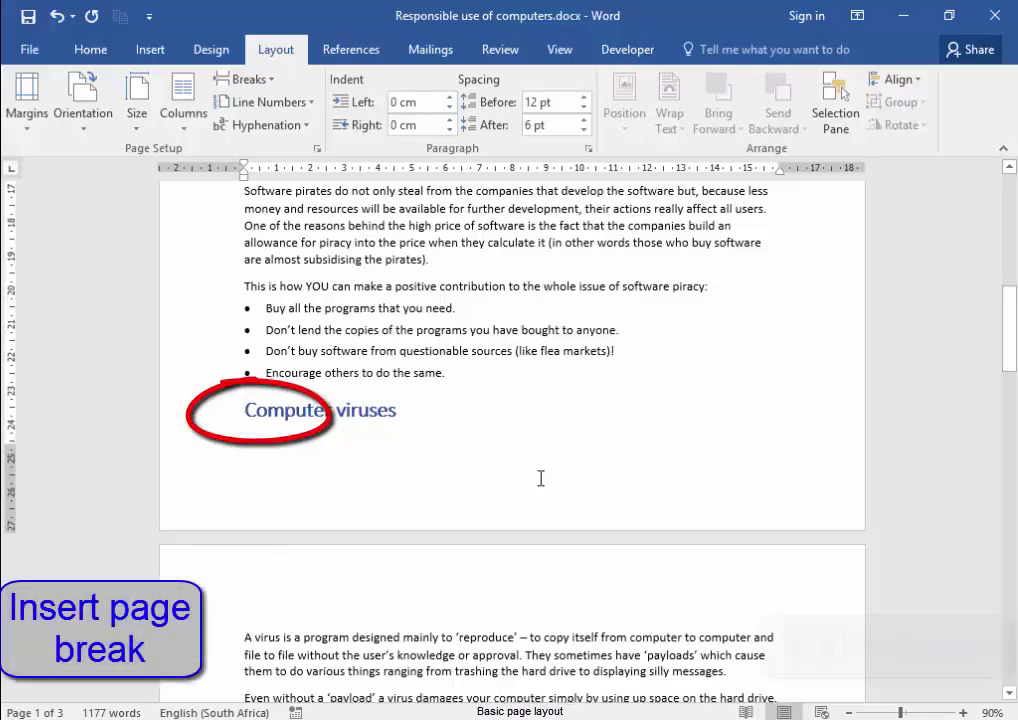
key("ctrl+Return")
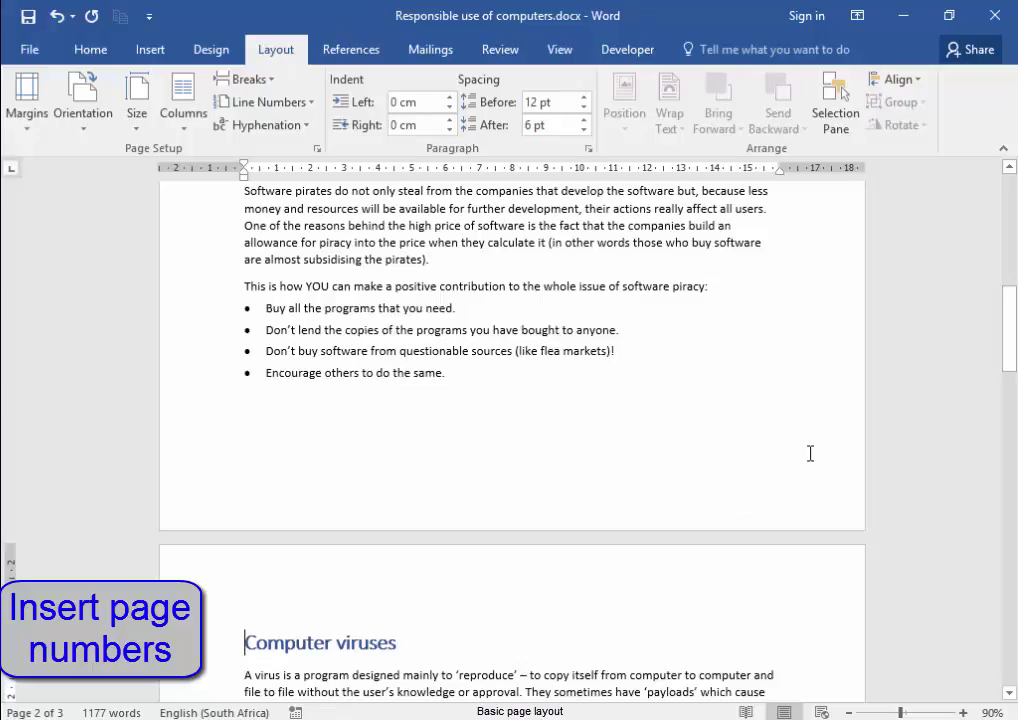
- Add Plain Number 3 page numbers at the bottom right of every page
left_click(148, 55)
left_click(758, 127)
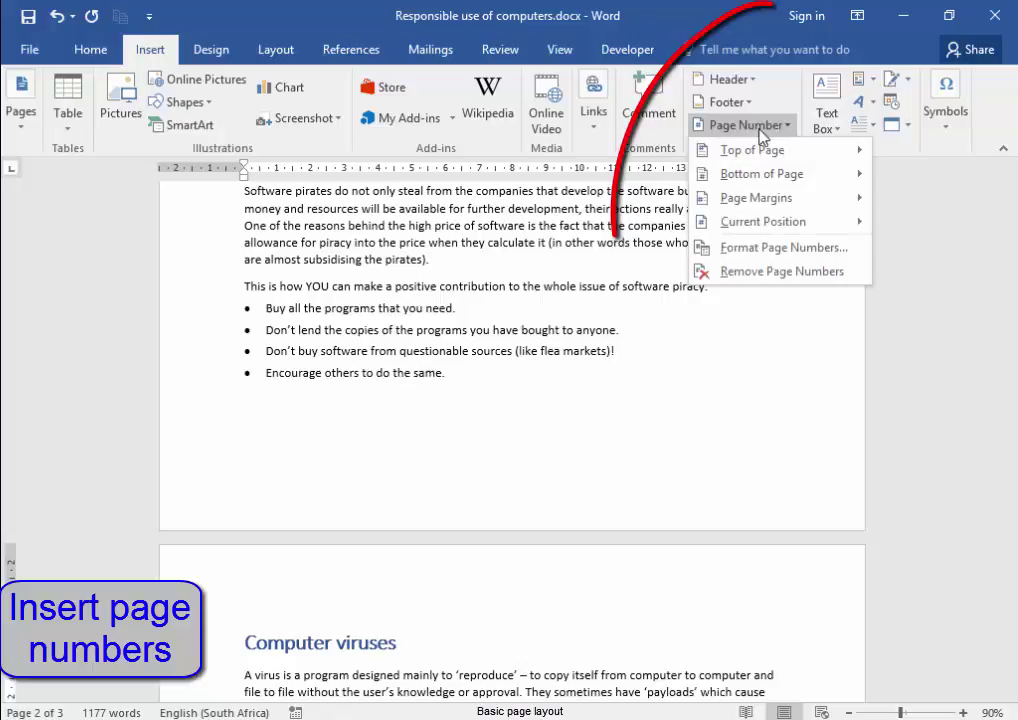
mouse_move(801, 205)
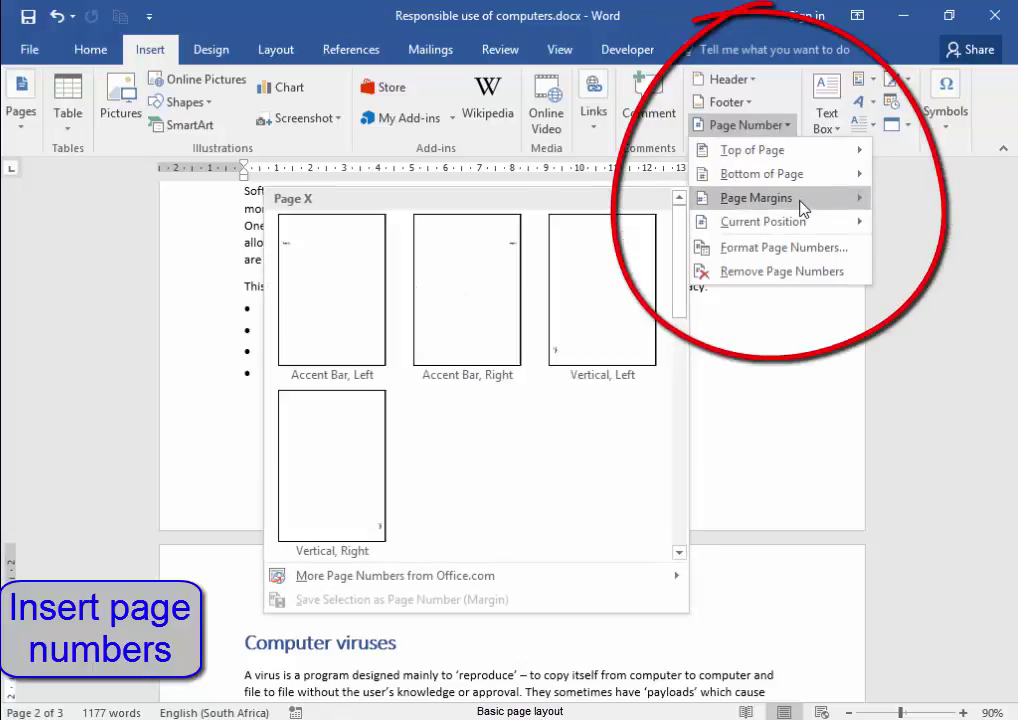
mouse_move(750, 178)
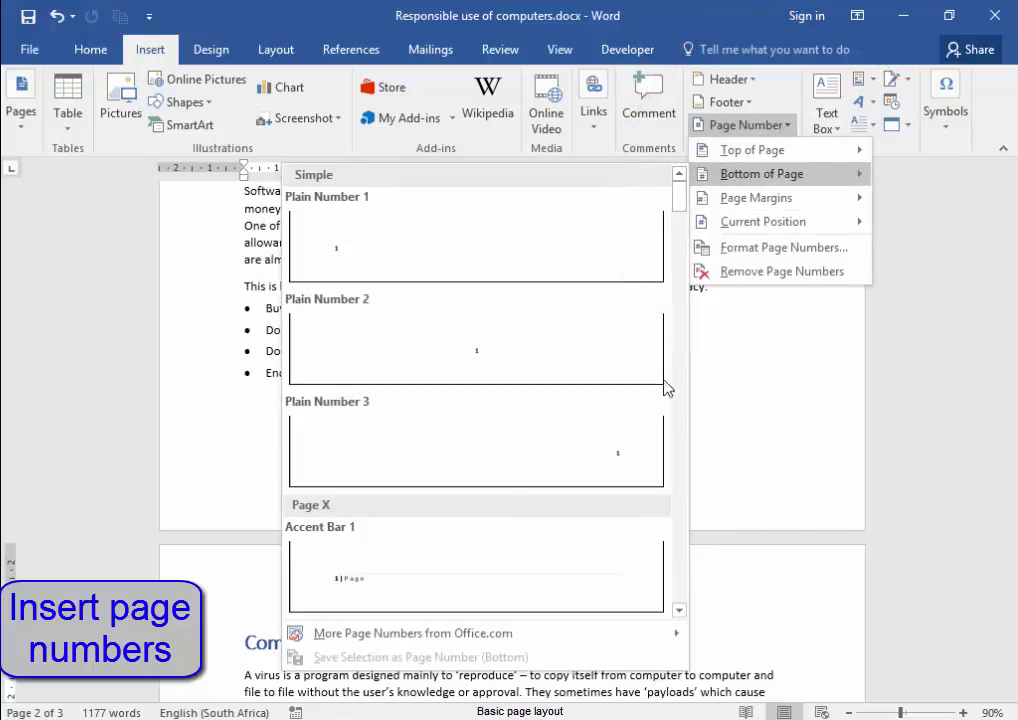
left_click(638, 466)
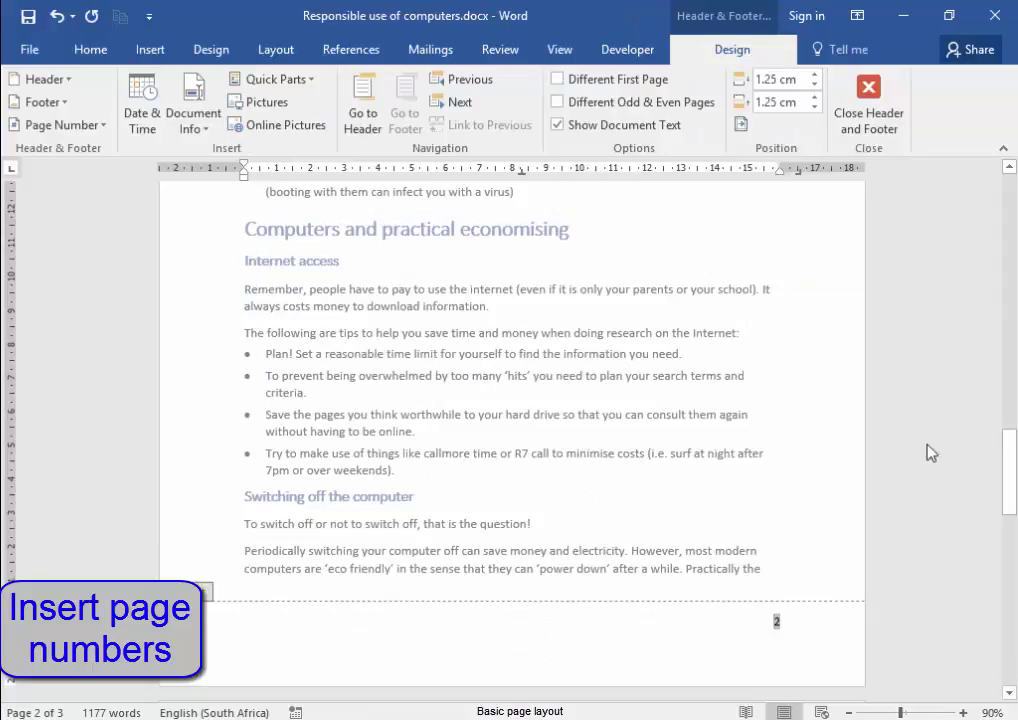
- Close the footer and scroll through the document to check page numbers 1 to 3
left_click(897, 139)
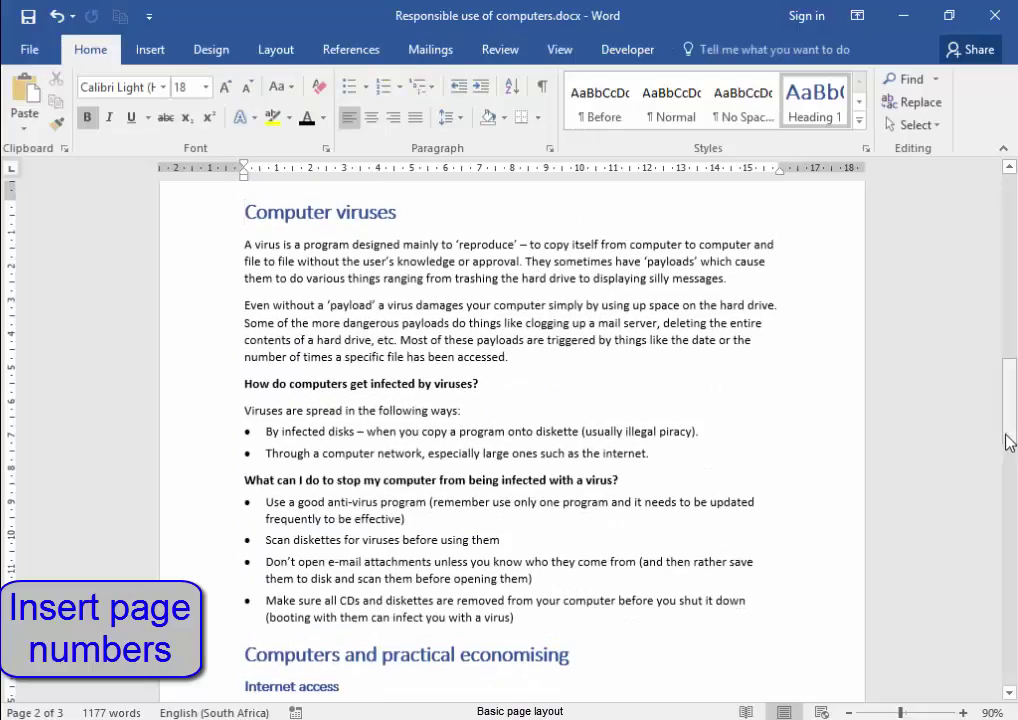
left_click_drag(1007, 441, 1008, 372)
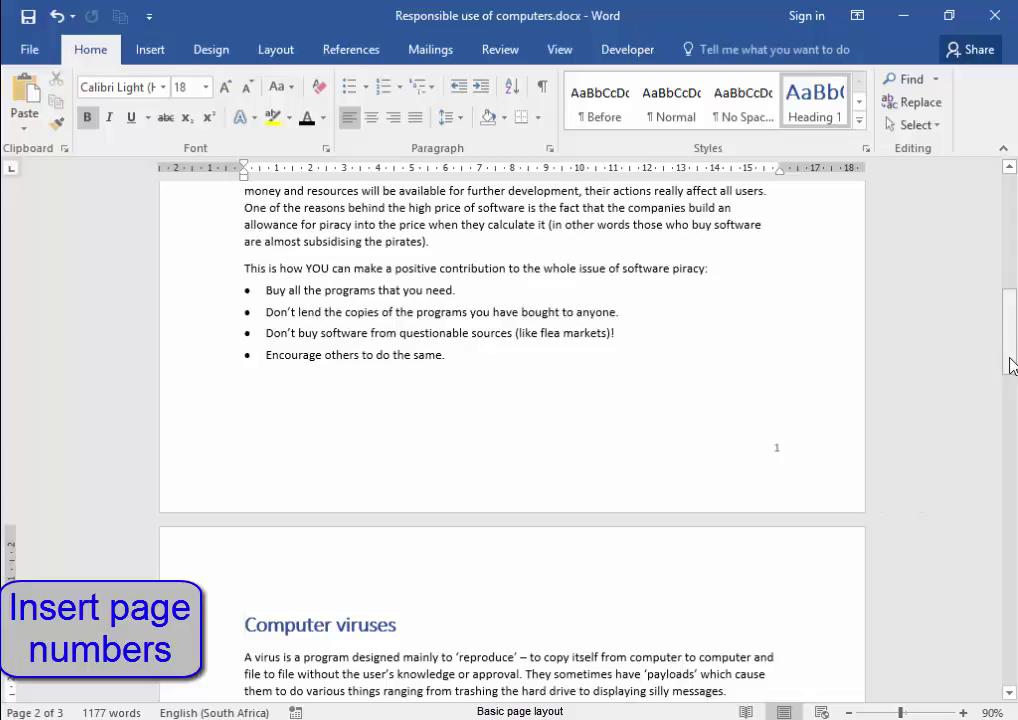
left_click_drag(1009, 370, 1012, 663)
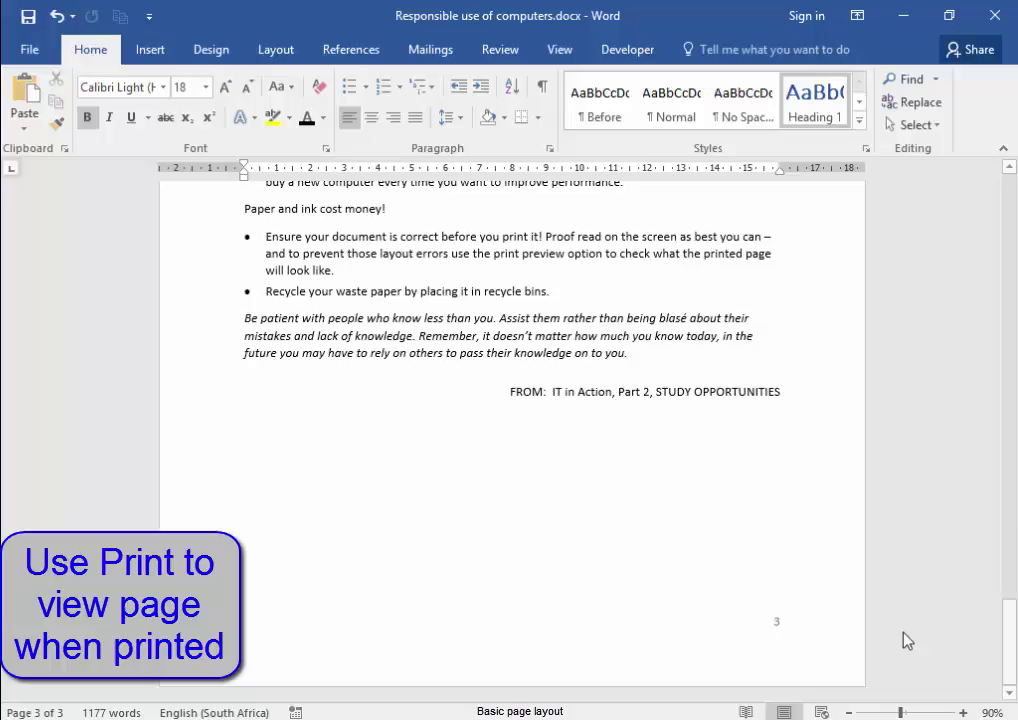
left_click(28, 52)
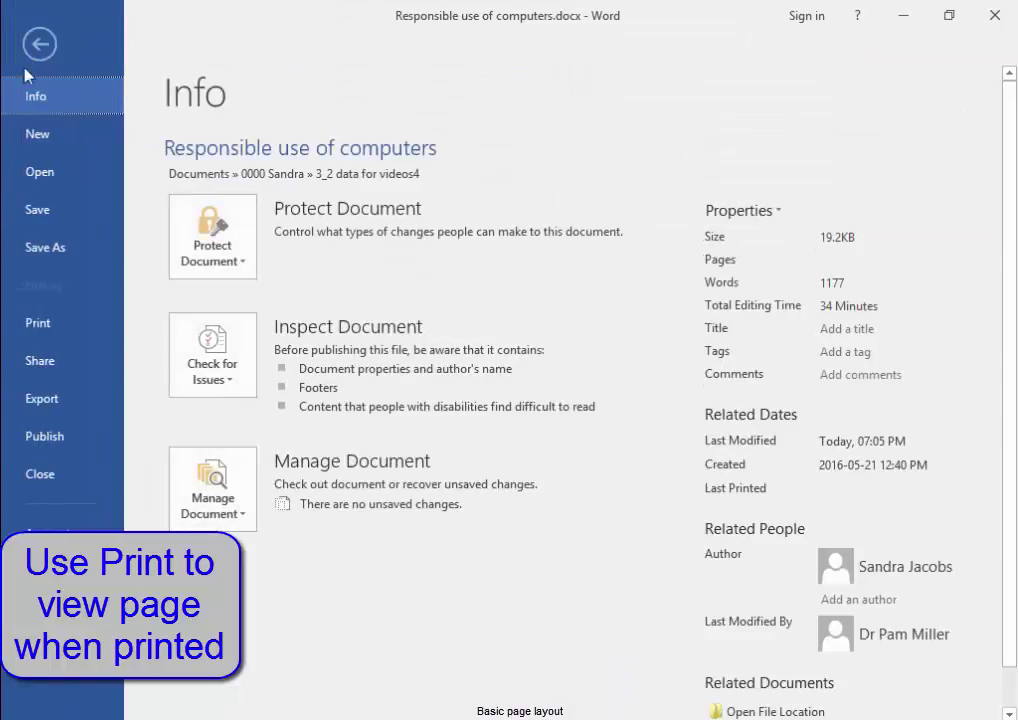
left_click(38, 324)
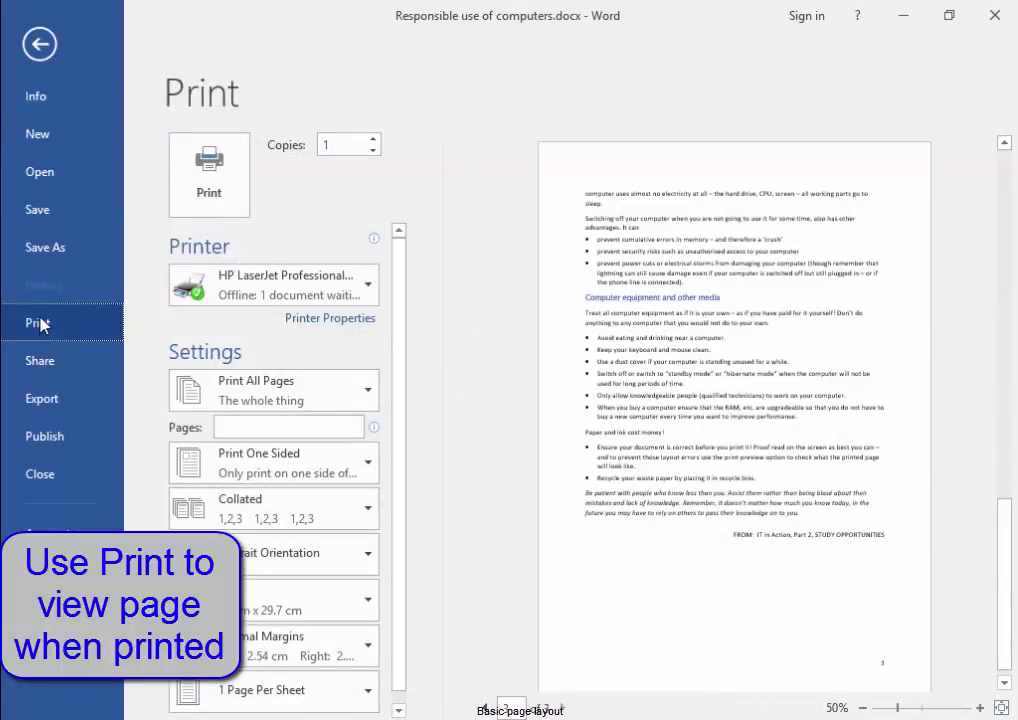
left_click(40, 46)
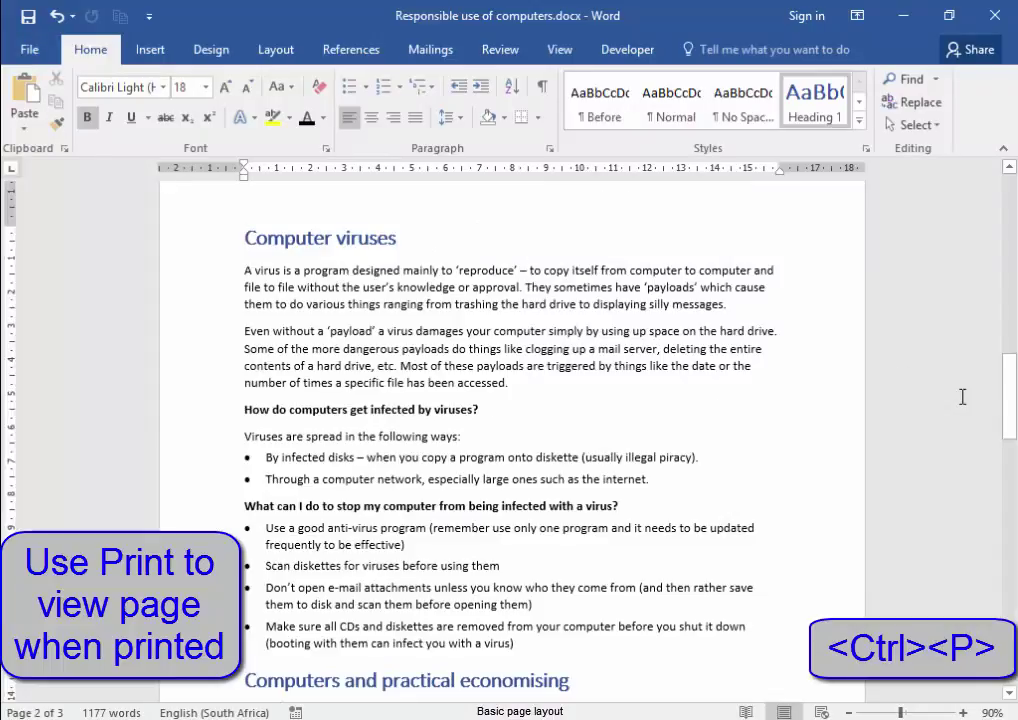
- Open the print preview and page through to page 3 to check its number
key("ctrl+p")
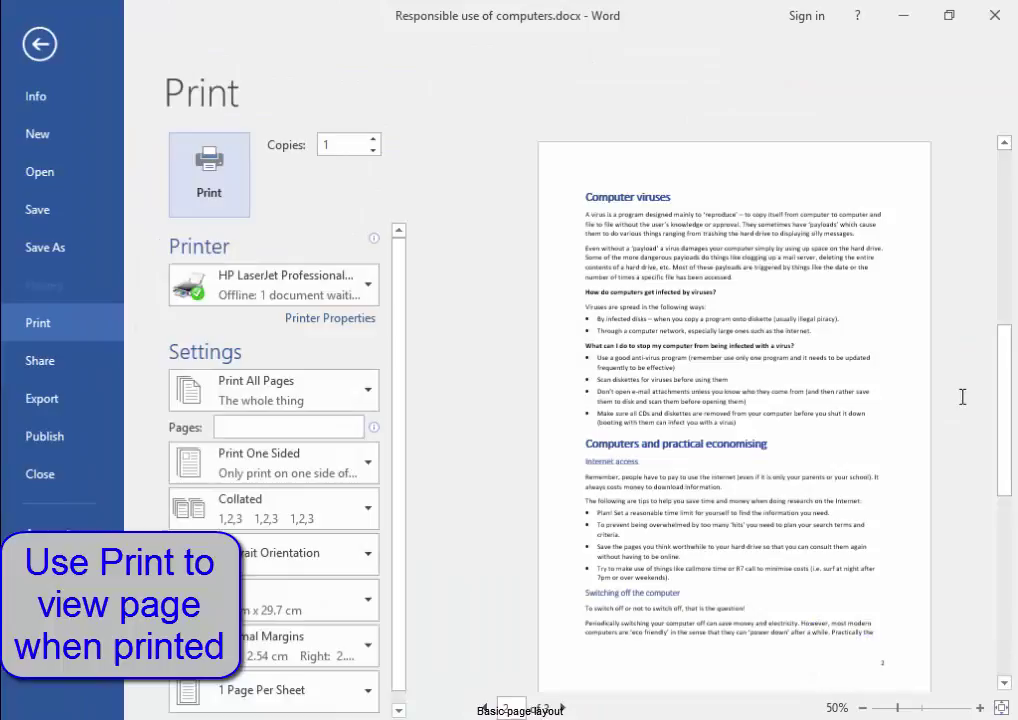
left_click_drag(1004, 405, 1012, 236)
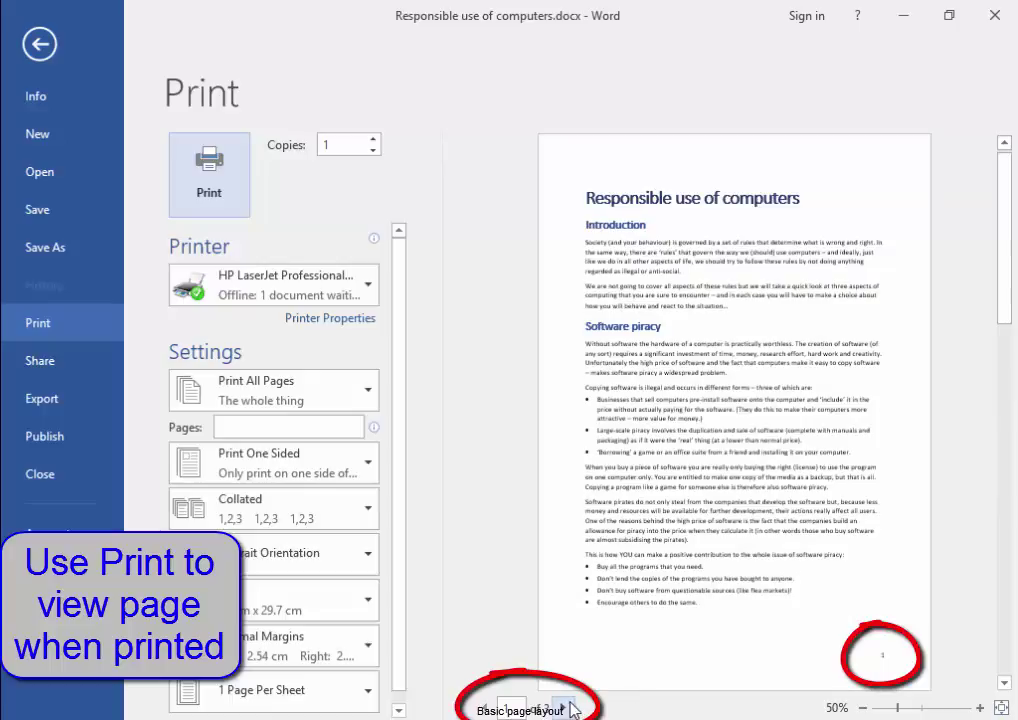
left_click(1004, 684)
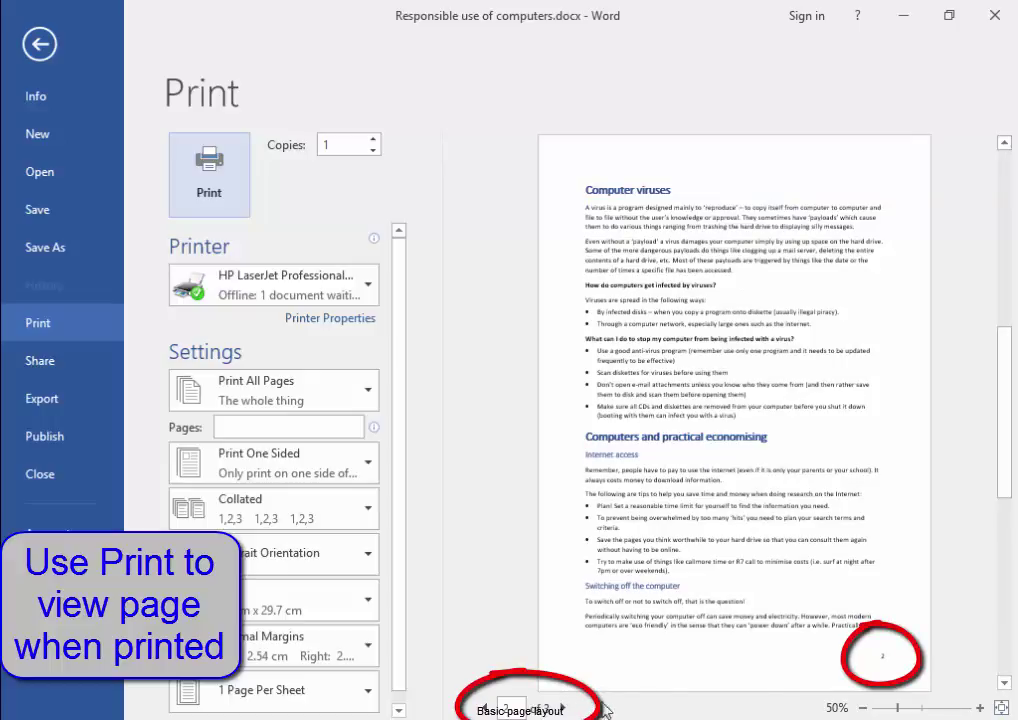
left_click(1005, 684)
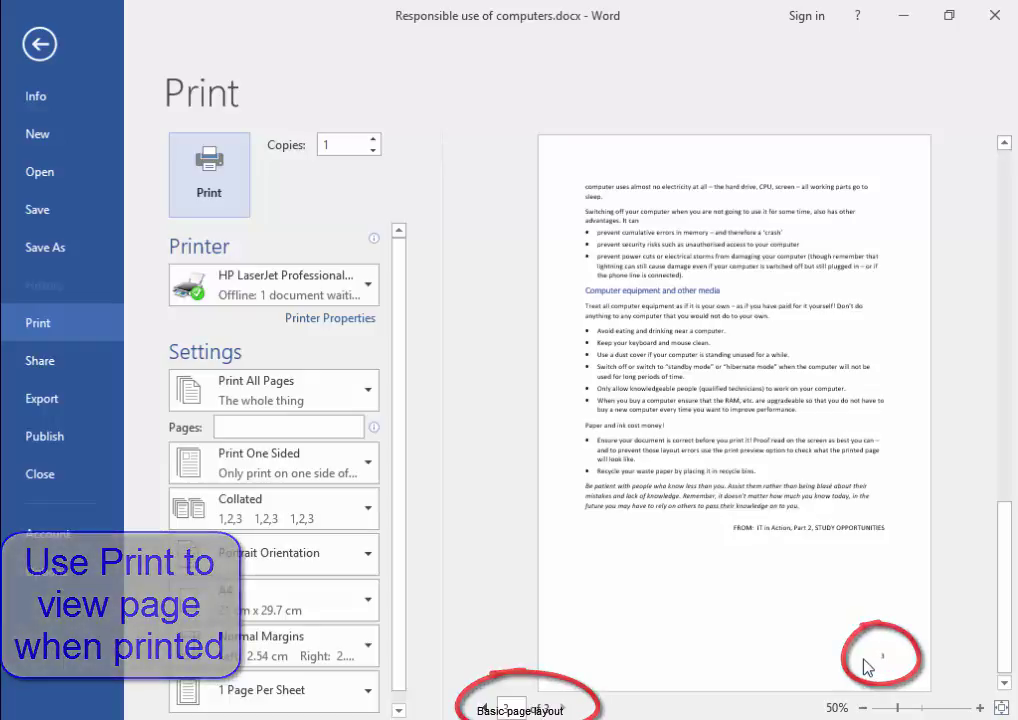
- Close the print preview, save Responsible use of computers.docx, and return to the top
left_click(29, 50)
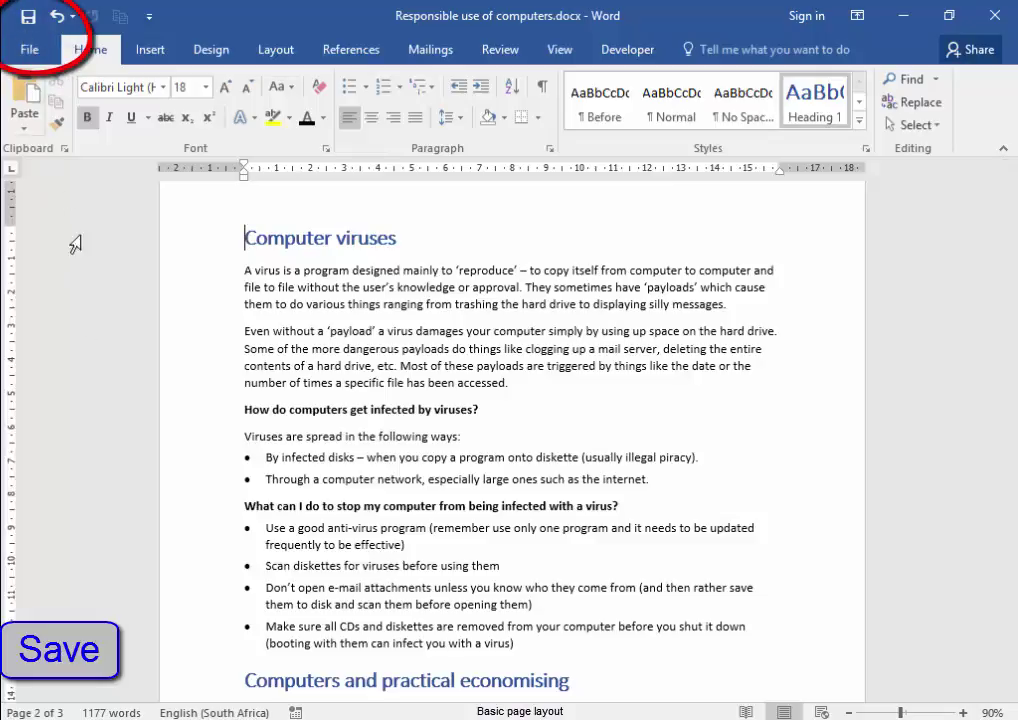
key("ctrl+s")
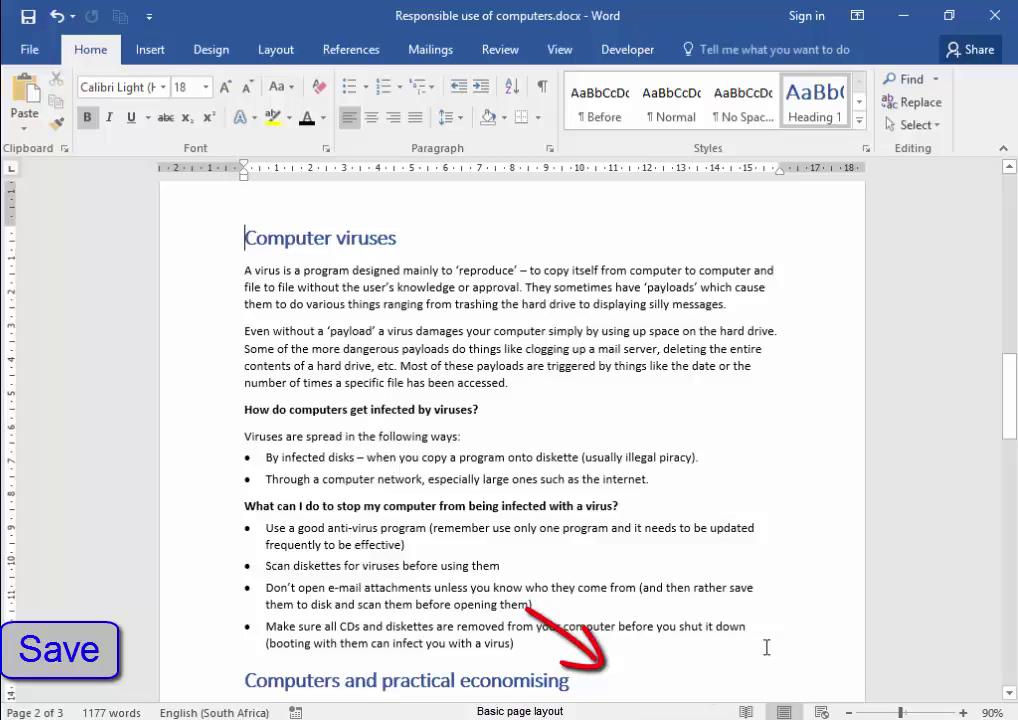
key("ctrl+s")
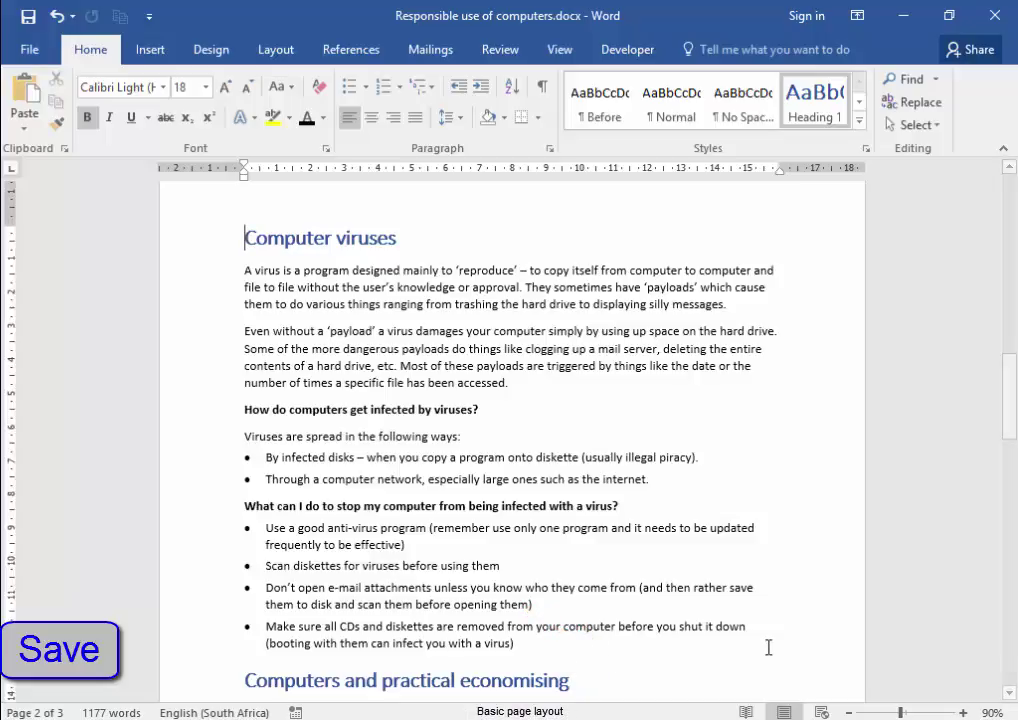
scroll(846, 644, "up", 15)
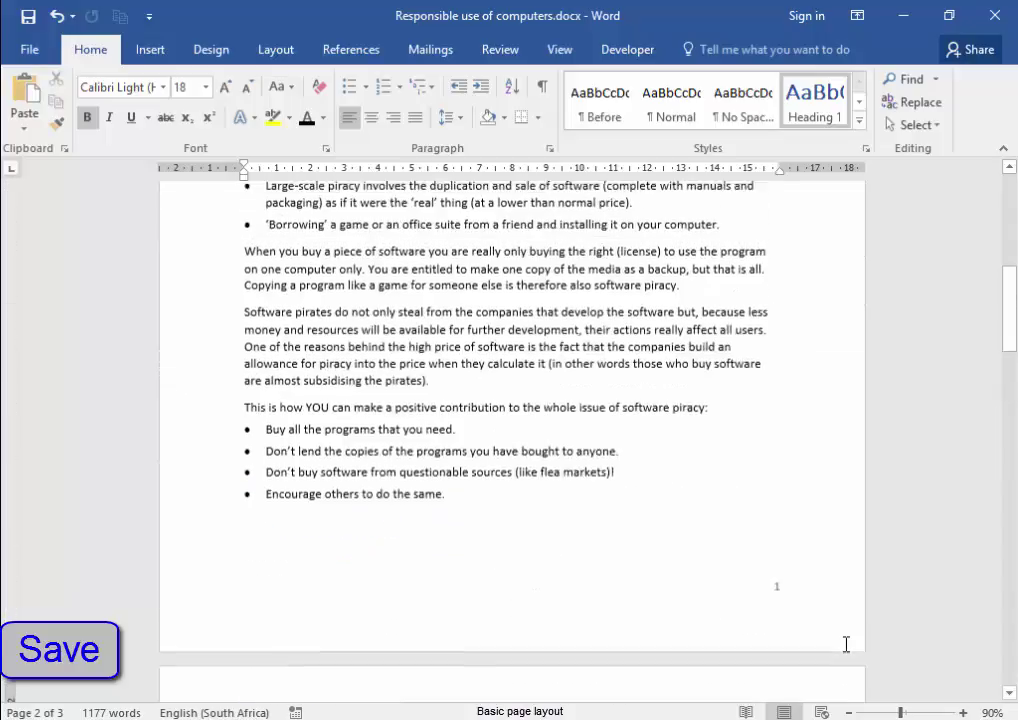